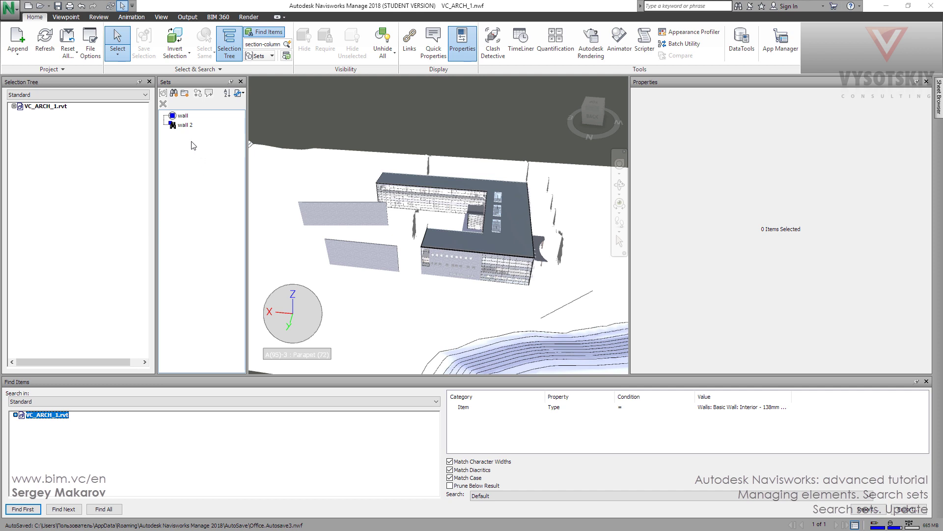
Duplicate the wall 2 search set in the list of sets
left_click(186, 126)
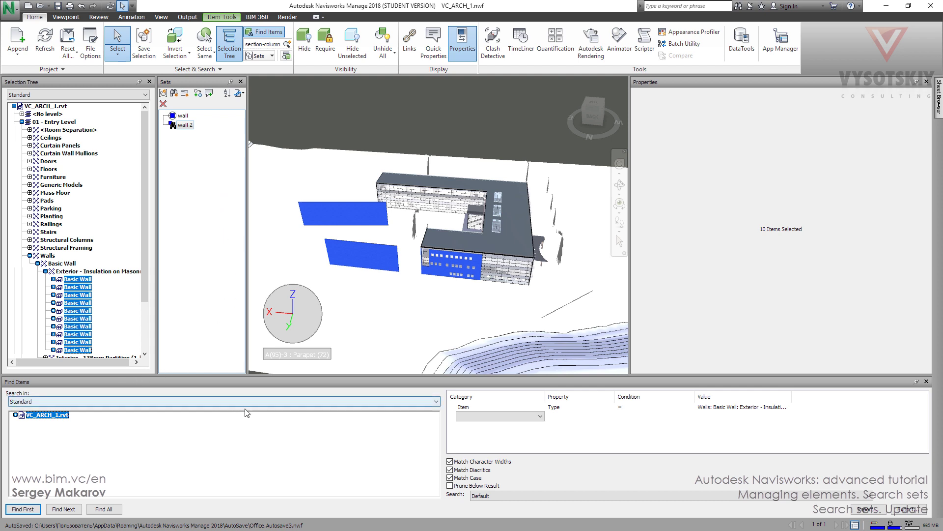
left_click(278, 445)
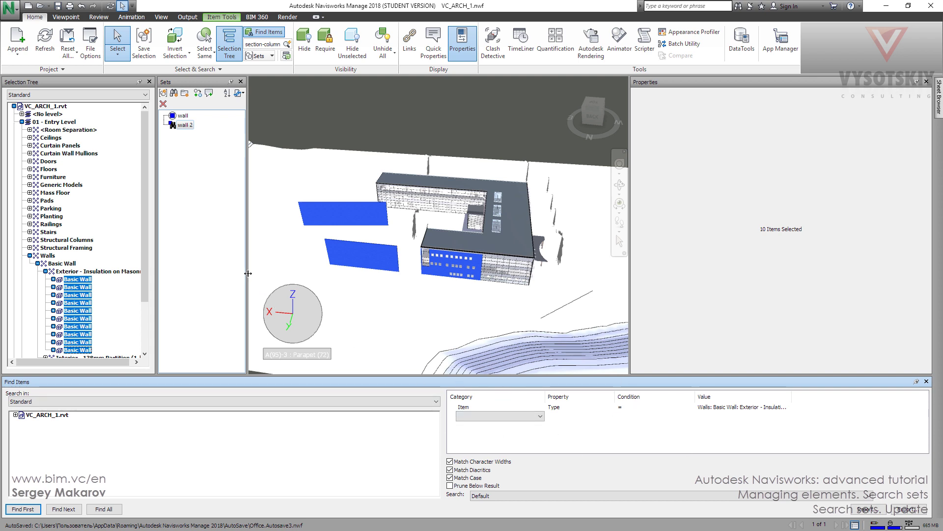
left_click(198, 199)
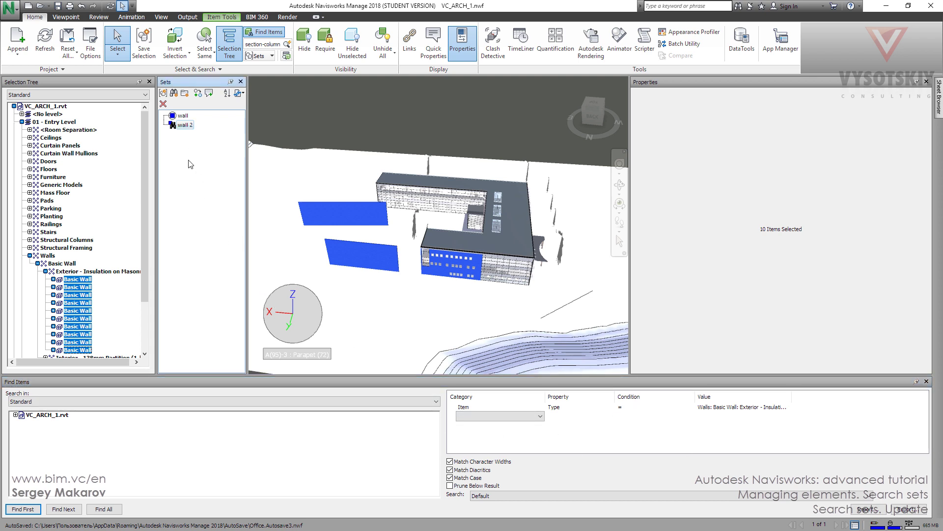
left_click(185, 127)
left_click(186, 121)
left_click(186, 125)
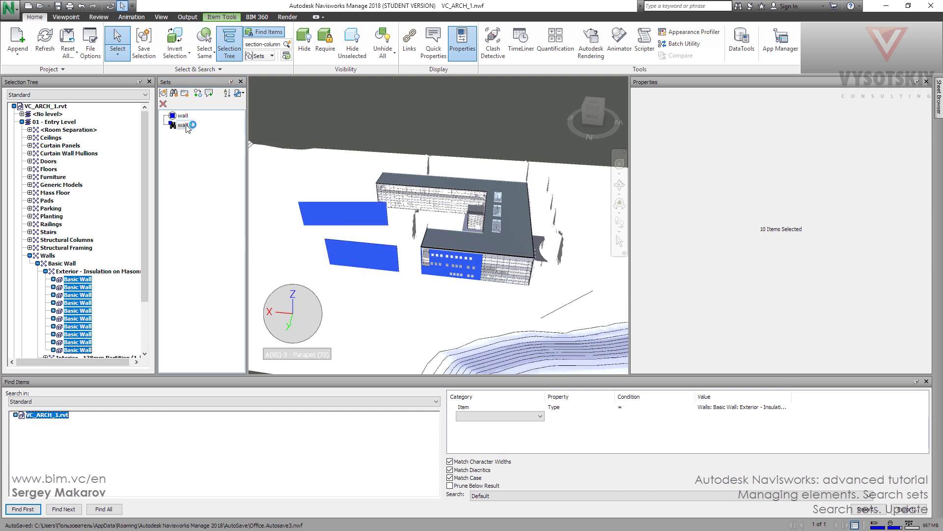
left_click(198, 95)
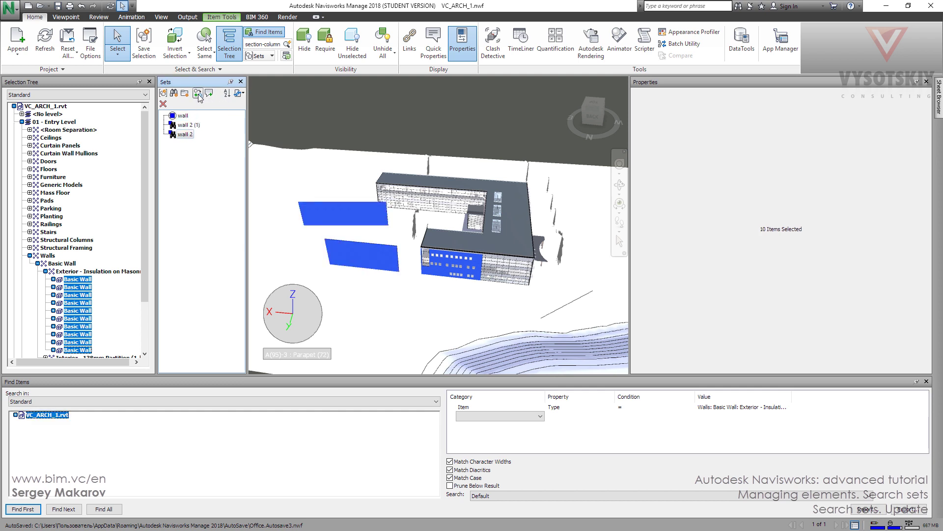
Rename the duplicated search set as "wall 3"
right_click(186, 127)
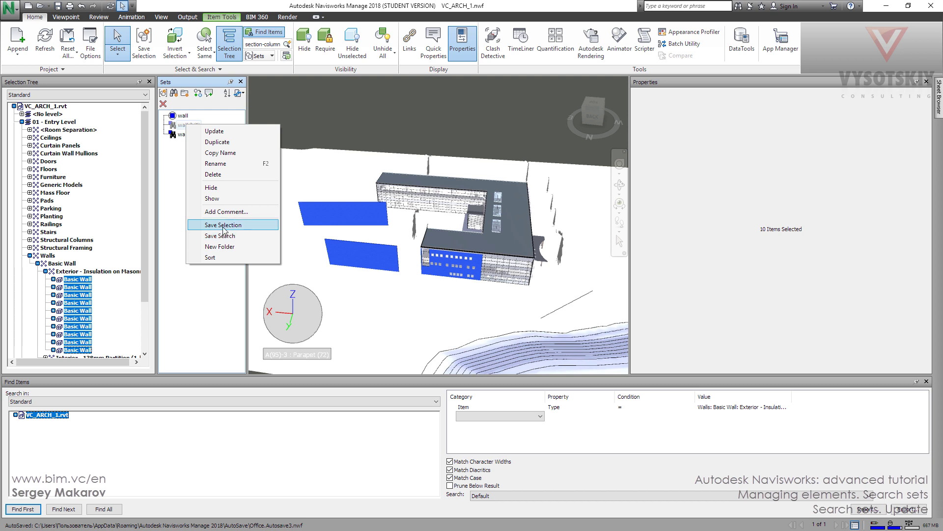
left_click(215, 163)
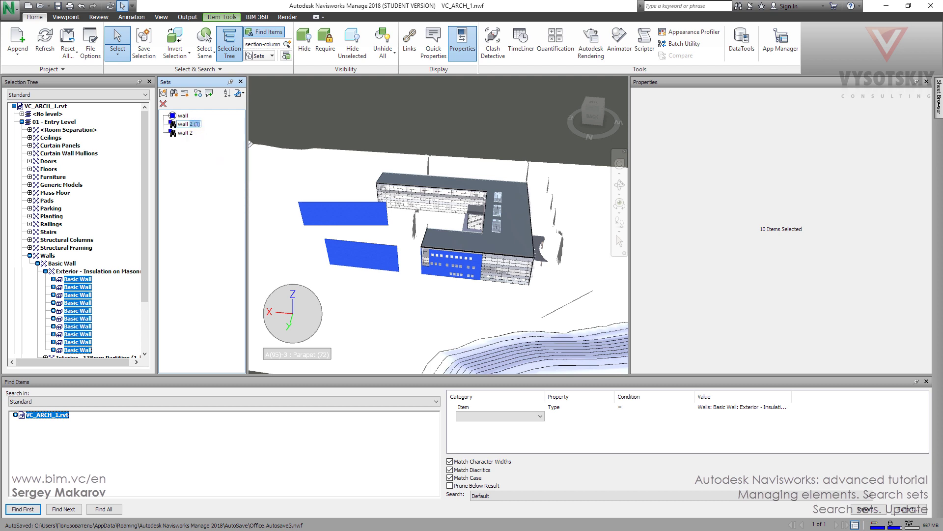
key("BackSpace")
key("BackSpace")
key("BackSpace")
key("BackSpace")
key("BackSpace")
type("3")
key("Return")
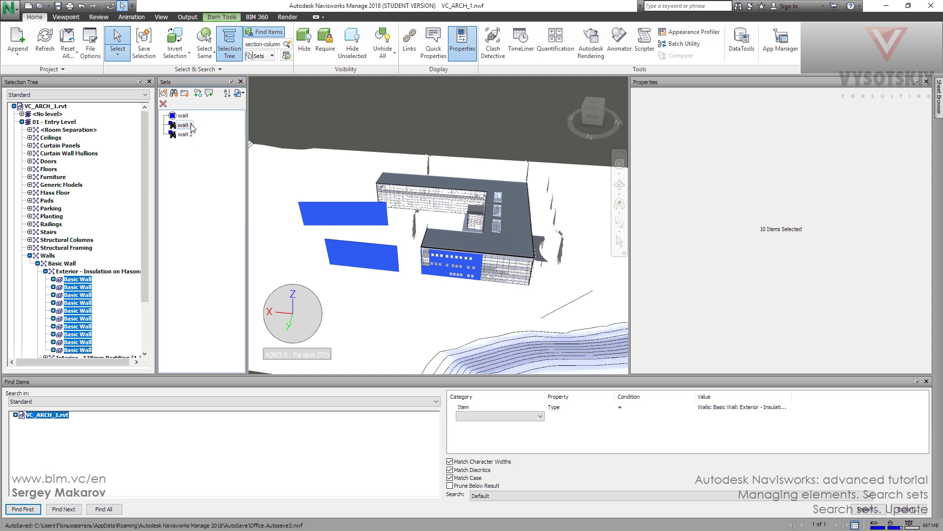
Set the search condition value to the basic wall type Interior - 138mm Partition (1-hr) and update the wall 3 set with it
left_click(786, 406)
left_click(786, 407)
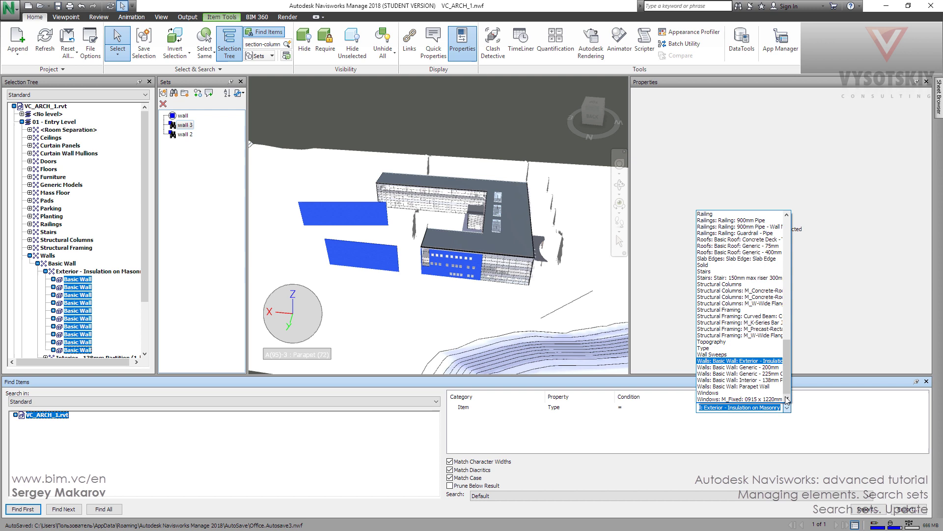
left_click(778, 380)
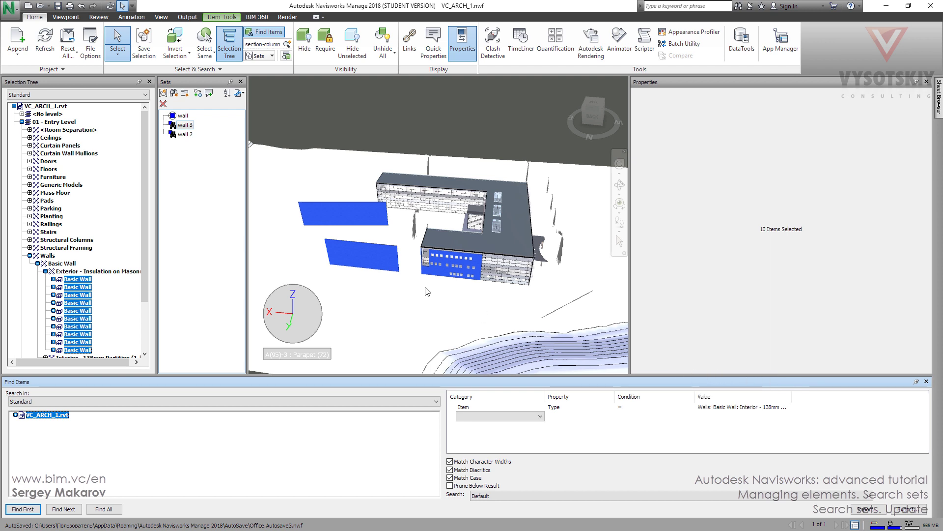
right_click(189, 128)
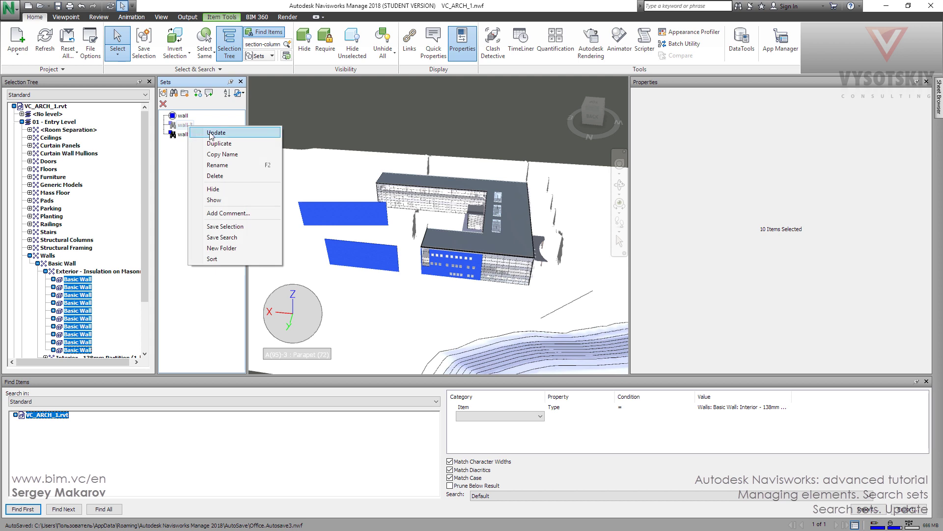
left_click(210, 133)
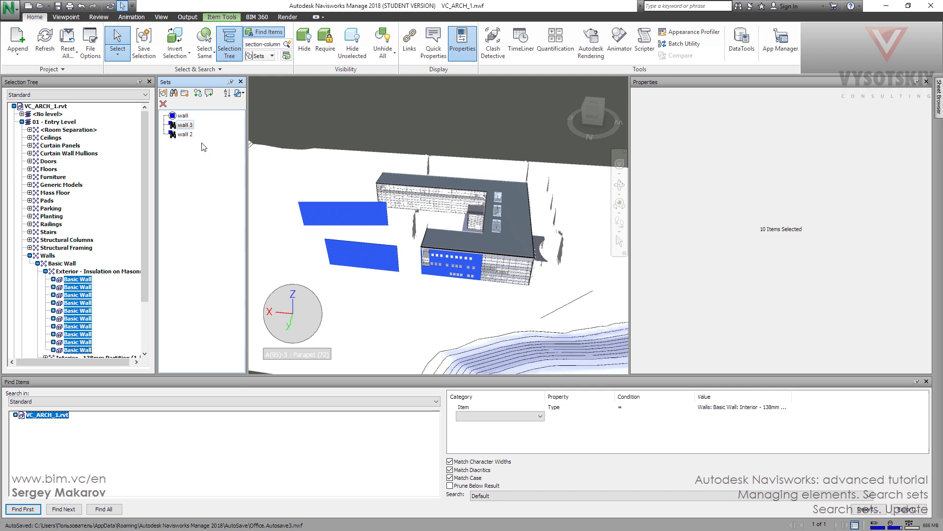
Check the elements selected by wall 2 and wall 3, isolating the wall 3 elements and restoring the full model
left_click(188, 134)
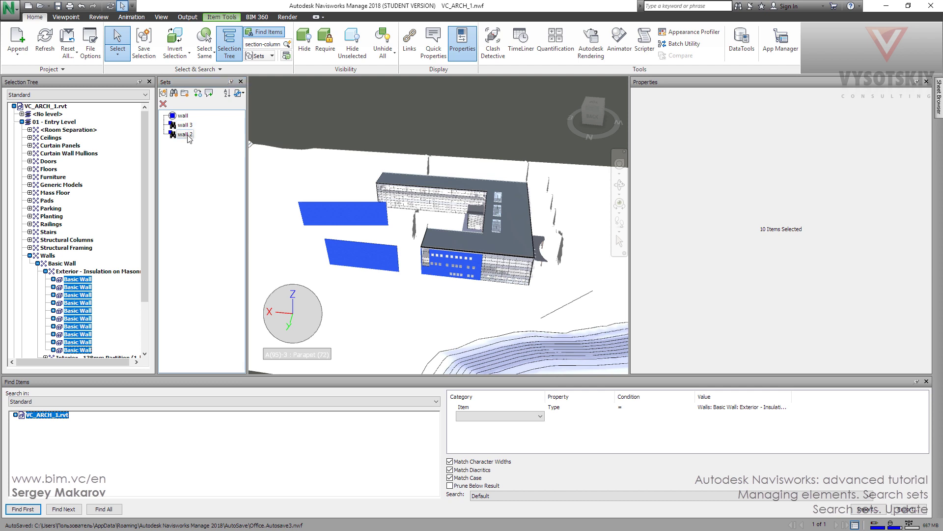
left_click(192, 125)
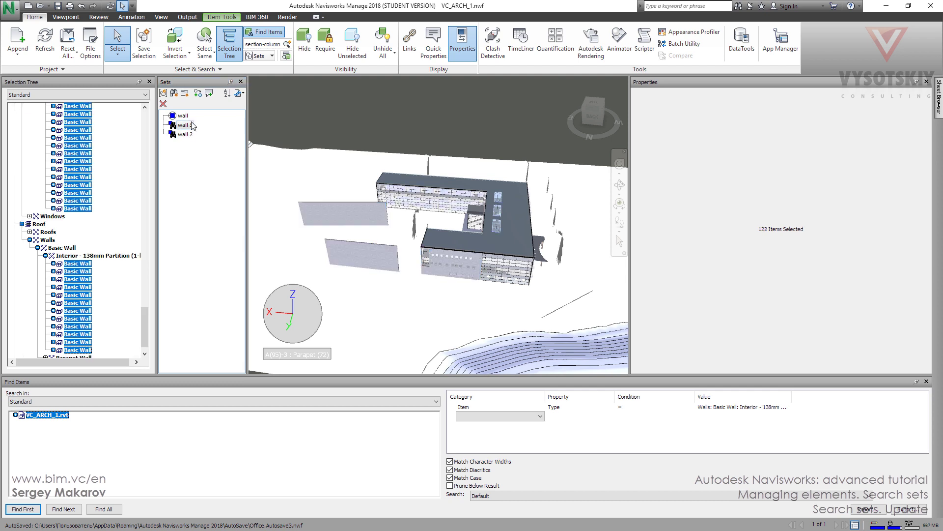
left_click(349, 51)
left_click(380, 45)
Create three folders nested inside one another in the list of sets
left_click(186, 94)
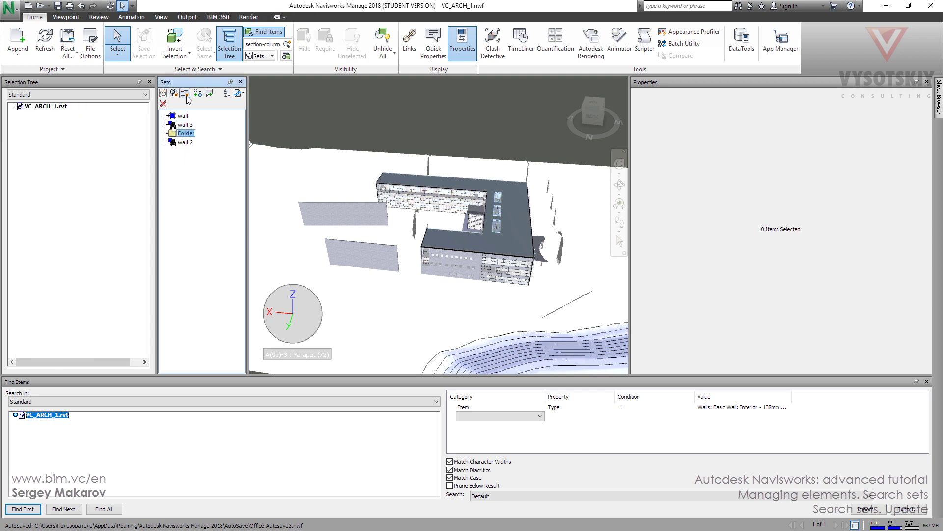
left_click(186, 95)
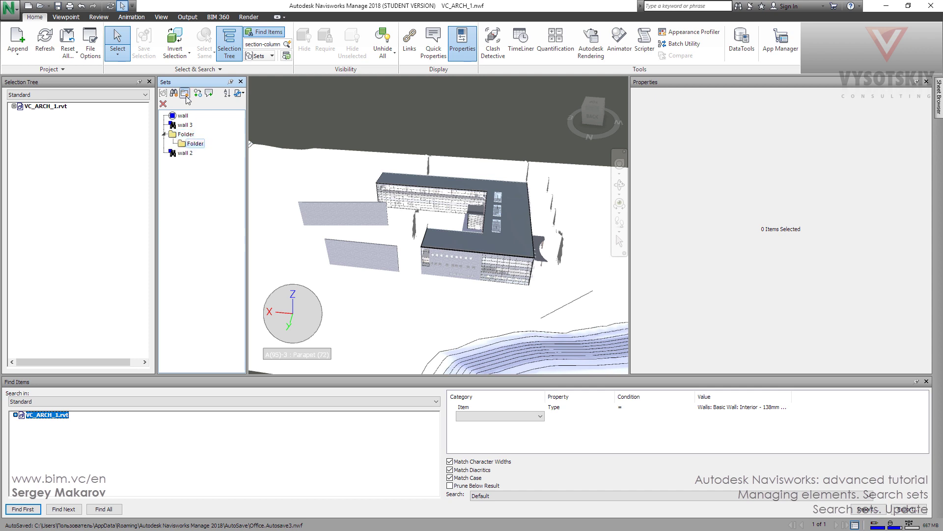
left_click(186, 95)
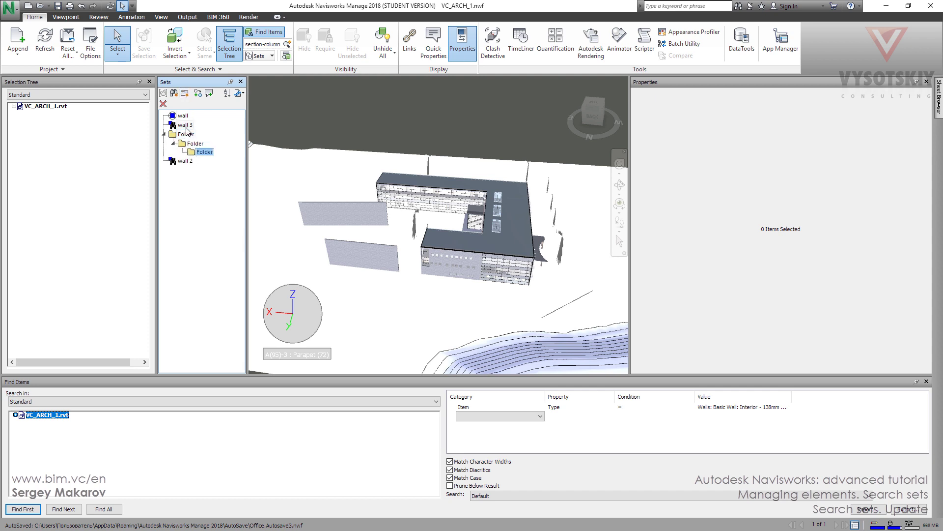
Move the wall 2 and wall 3 search sets into the innermost folder
left_click(186, 127)
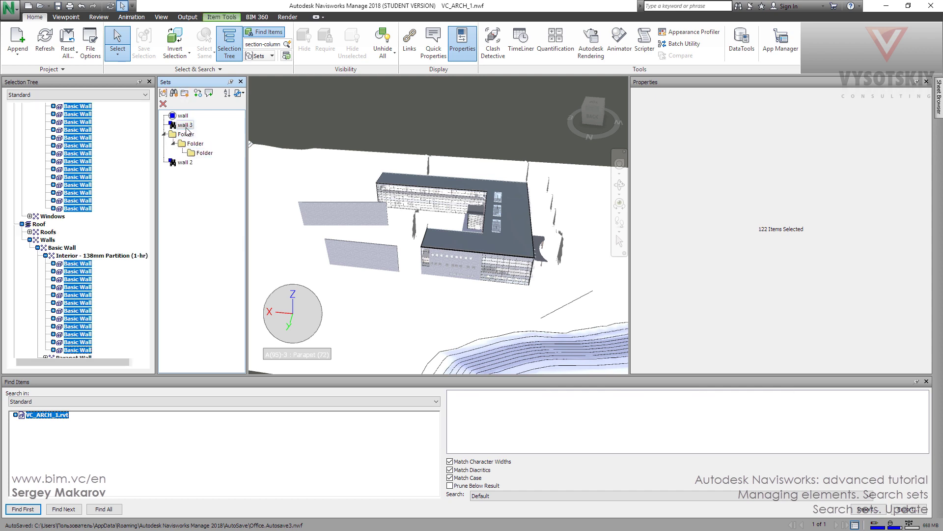
left_click_drag(174, 127, 199, 153)
left_click(200, 153)
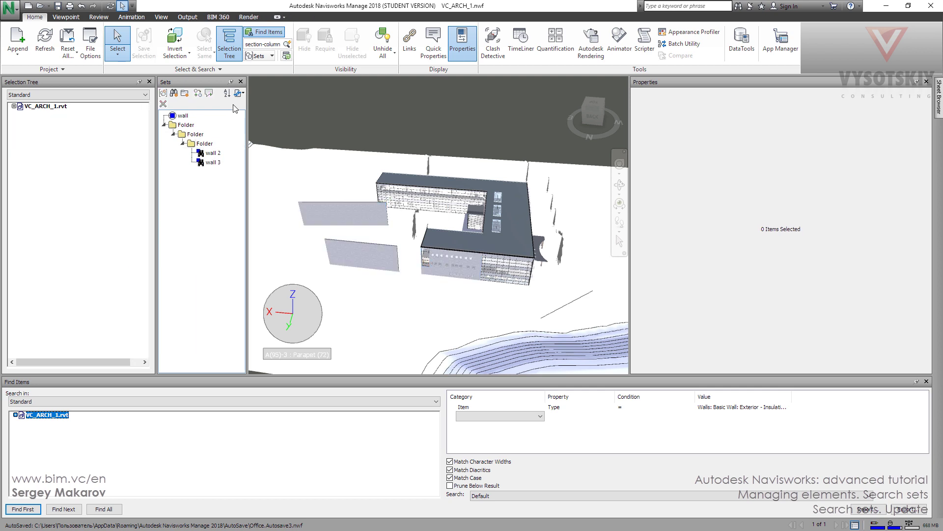
Review the import and export options for search sets and compare the conditions and selections of wall 2 and wall 3
left_click(241, 93)
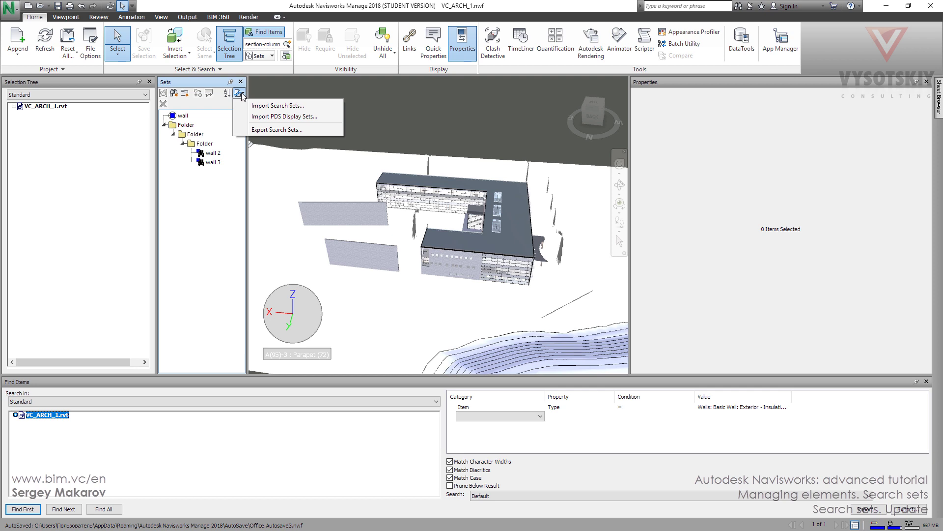
left_click(217, 189)
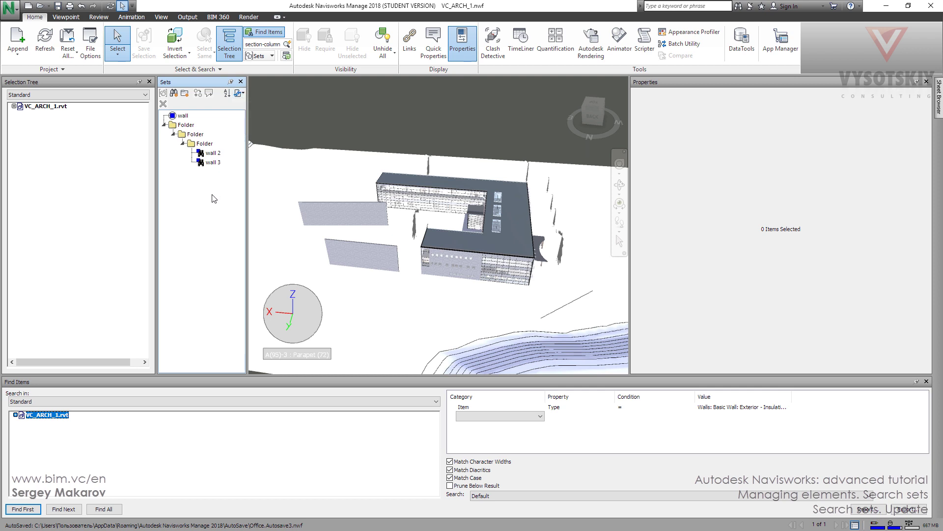
left_click(212, 162)
left_click(212, 163)
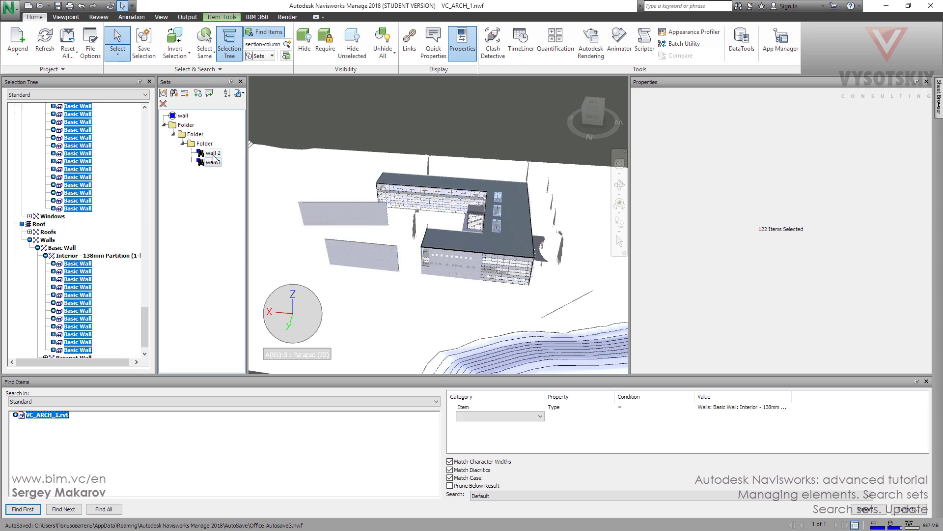
left_click(214, 155)
left_click(212, 162)
left_click(214, 154)
left_click(215, 163)
Rename the wall 3 search set as "wall 2", the same name as its neighbour in the innermost folder
right_click(218, 163)
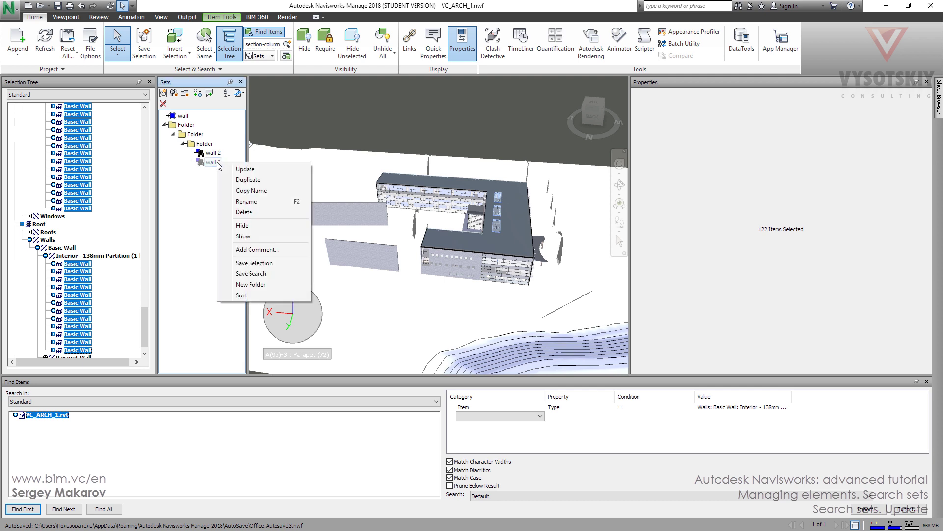
left_click(247, 201)
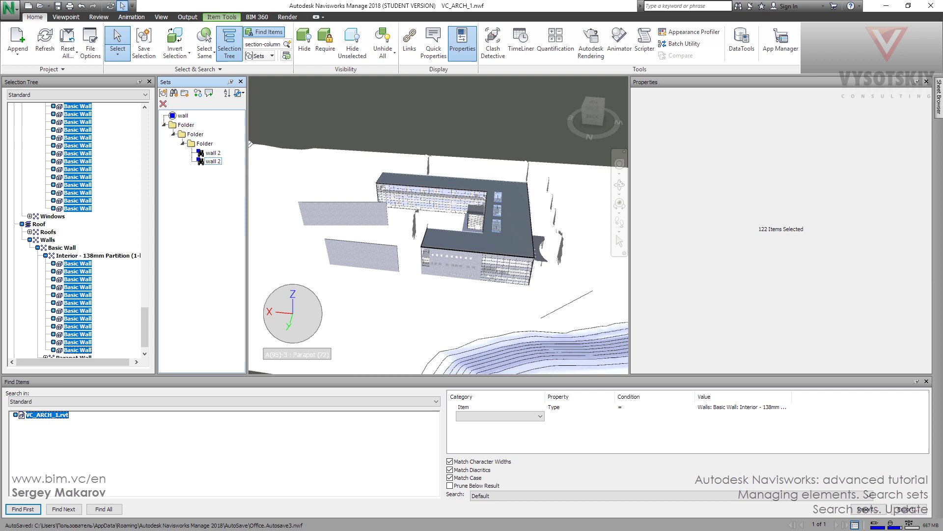
key("Return")
left_click(214, 154)
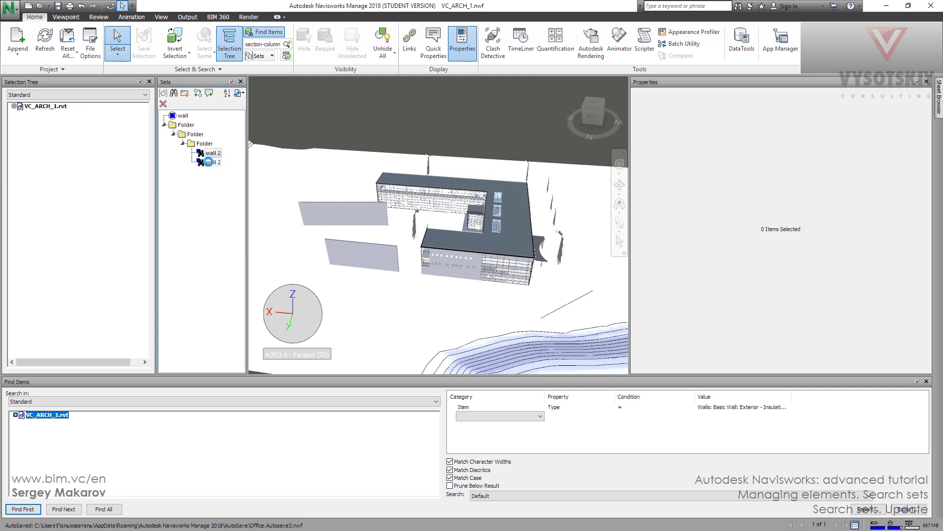
Rename the lower of the two identically named search sets as "wall 3"
right_click(217, 162)
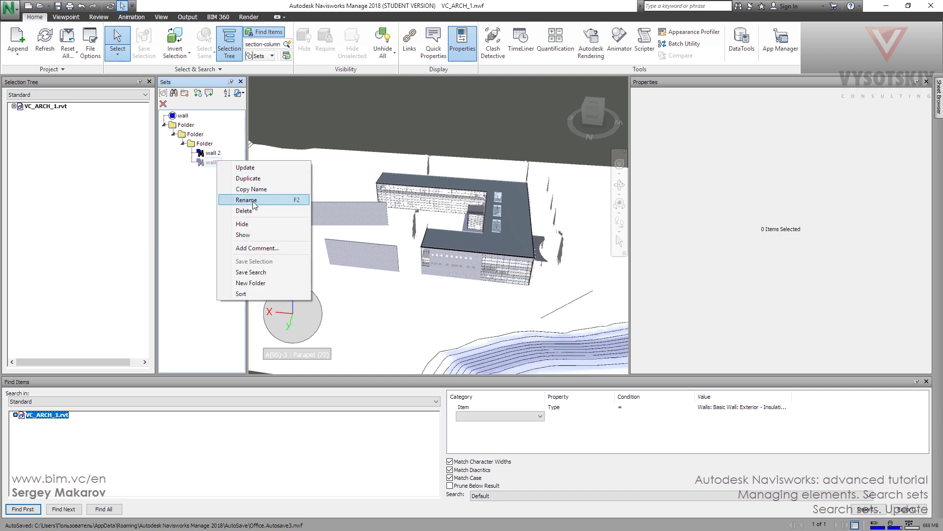
left_click(247, 199)
left_click(222, 163)
type("2")
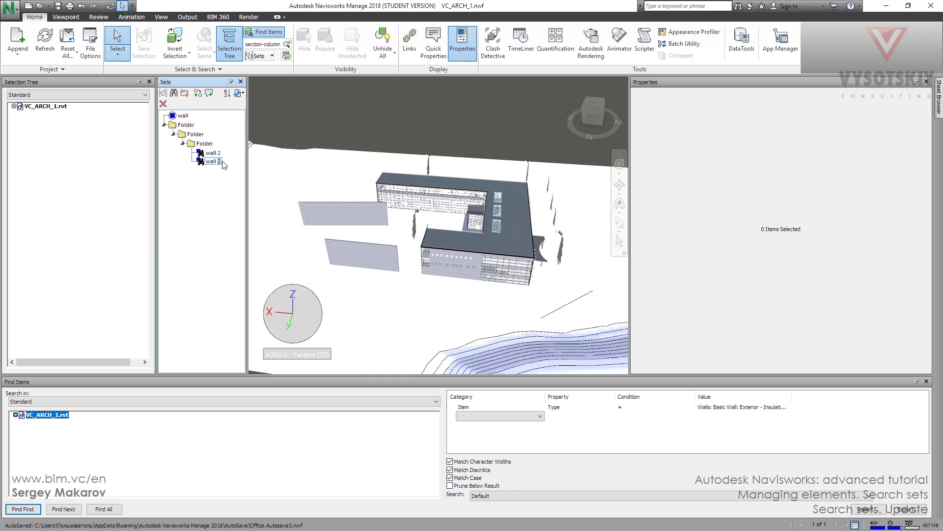
type("3")
key("Return")
Check the selections of the innermost folder and both wall sets, isolating the wall 3 elements and restoring the full model
left_click(218, 153)
left_click(205, 144)
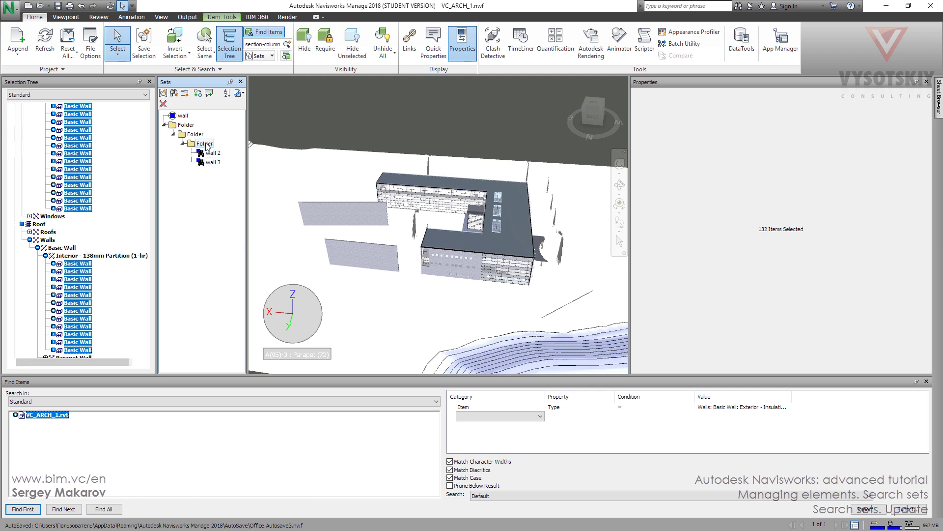
left_click(213, 153)
left_click(212, 162)
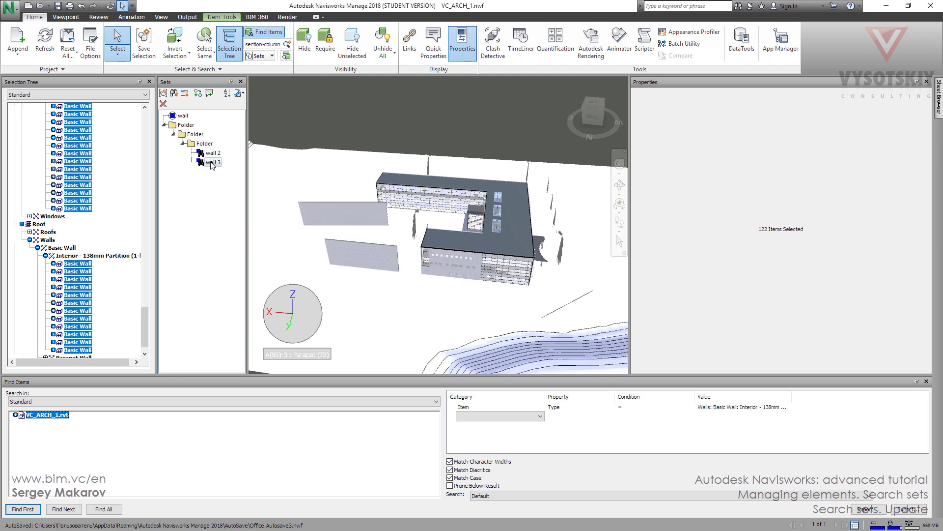
left_click(359, 51)
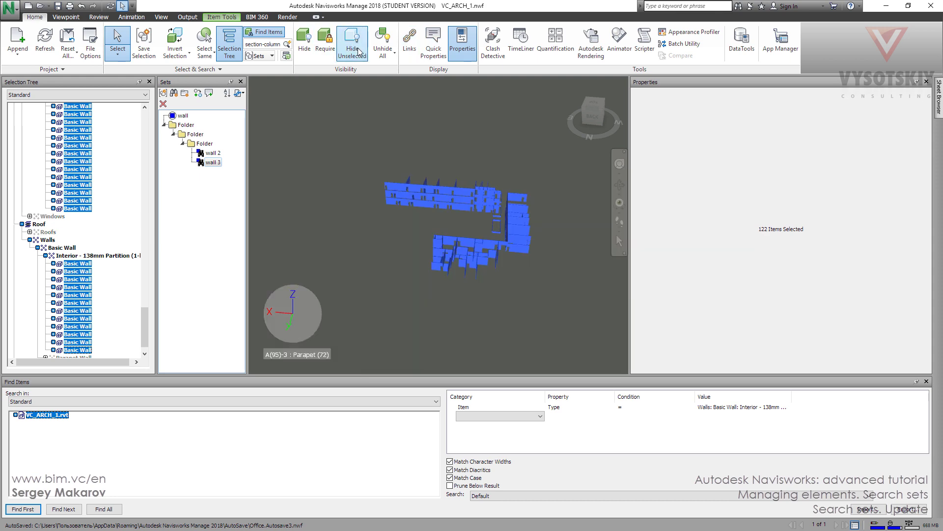
left_click(359, 52)
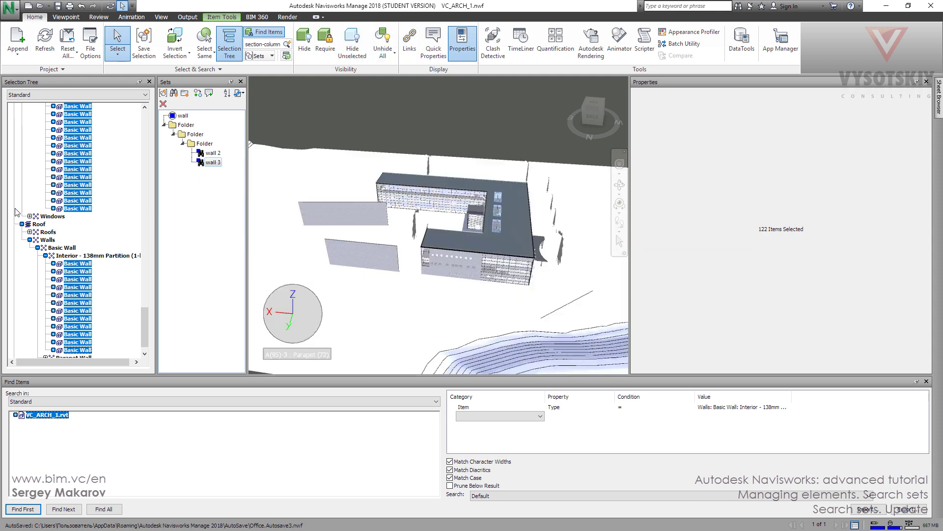